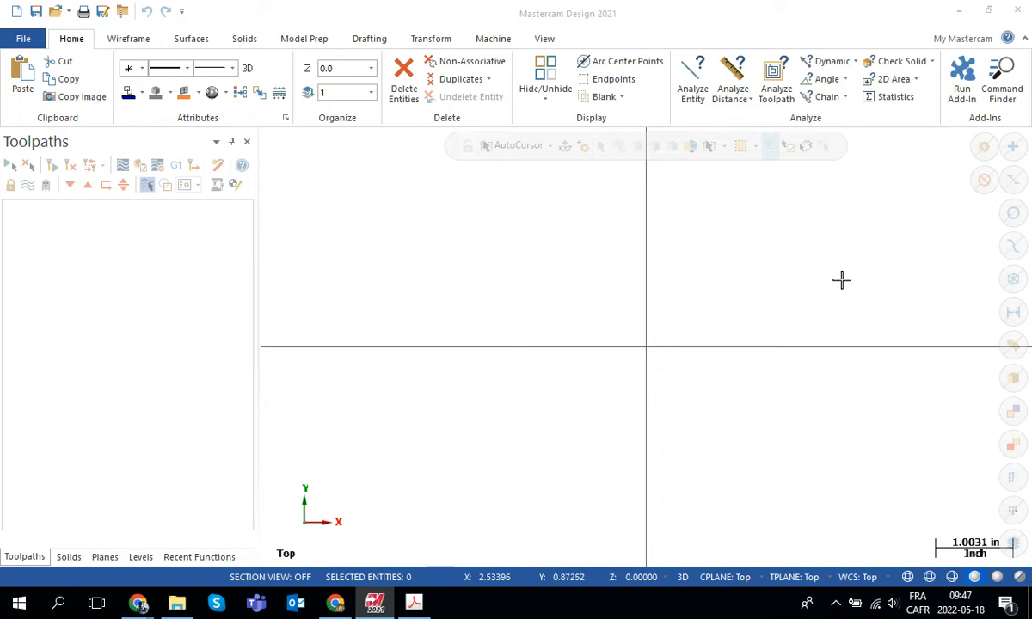
Step: Review the TUTORIEL #3 assignment and its attached TUTORIAL #3.X_T file in Google Classroom, and return to Mastercam
{"action": "mouse_move", "coordinate": [140, 606]}
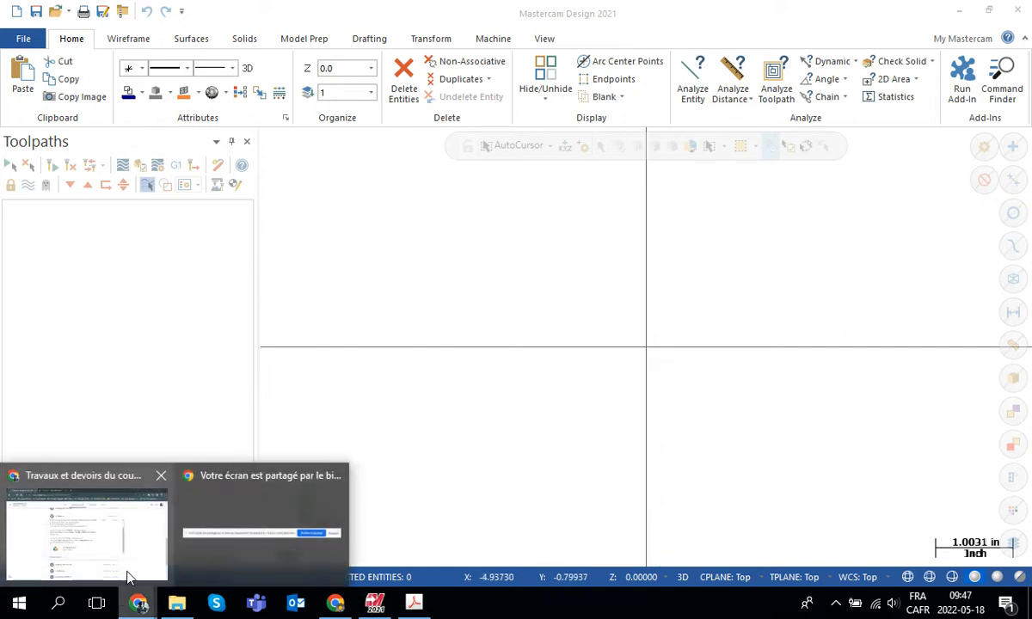
{"action": "left_click", "coordinate": [129, 574]}
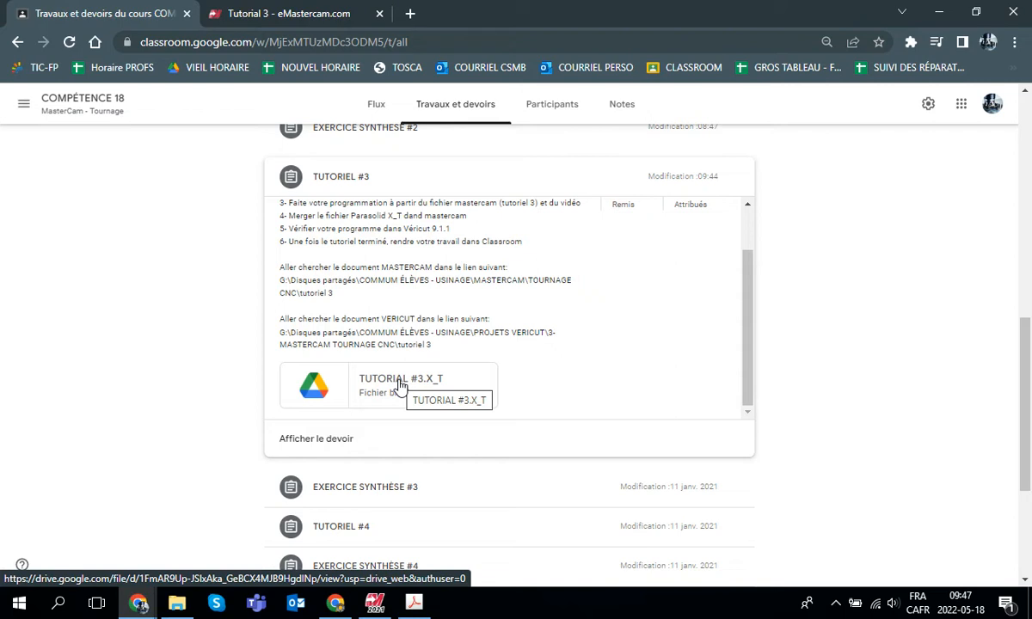
{"action": "left_click", "coordinate": [375, 604]}
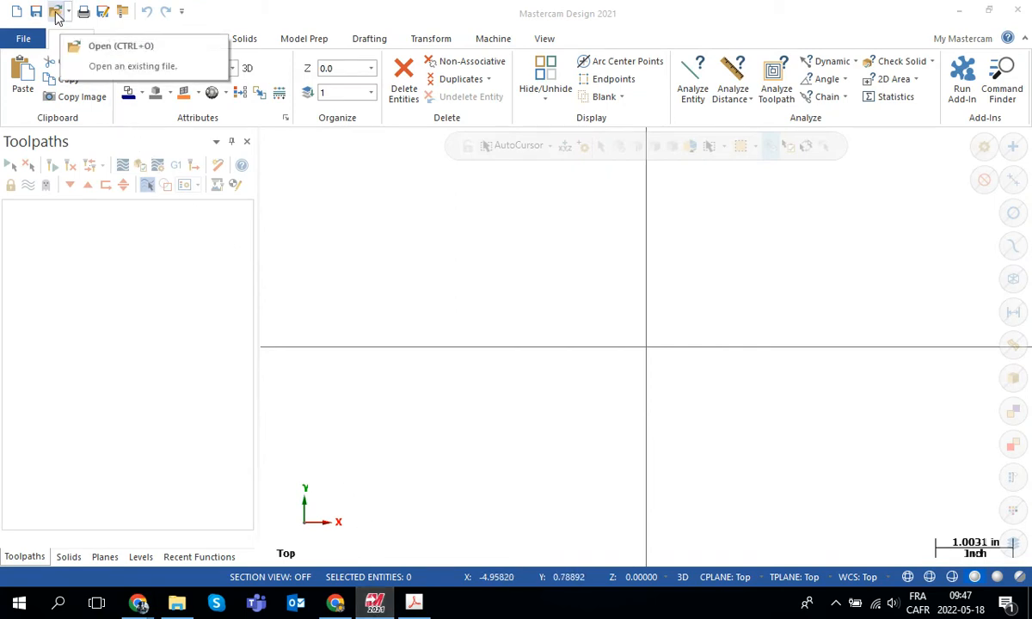
Step: Open the Parasolid file TUTORIAL #3.X_T from the TUTORIEL #3 (FR) folder with the file filter set to All Files
{"action": "left_click", "coordinate": [56, 12]}
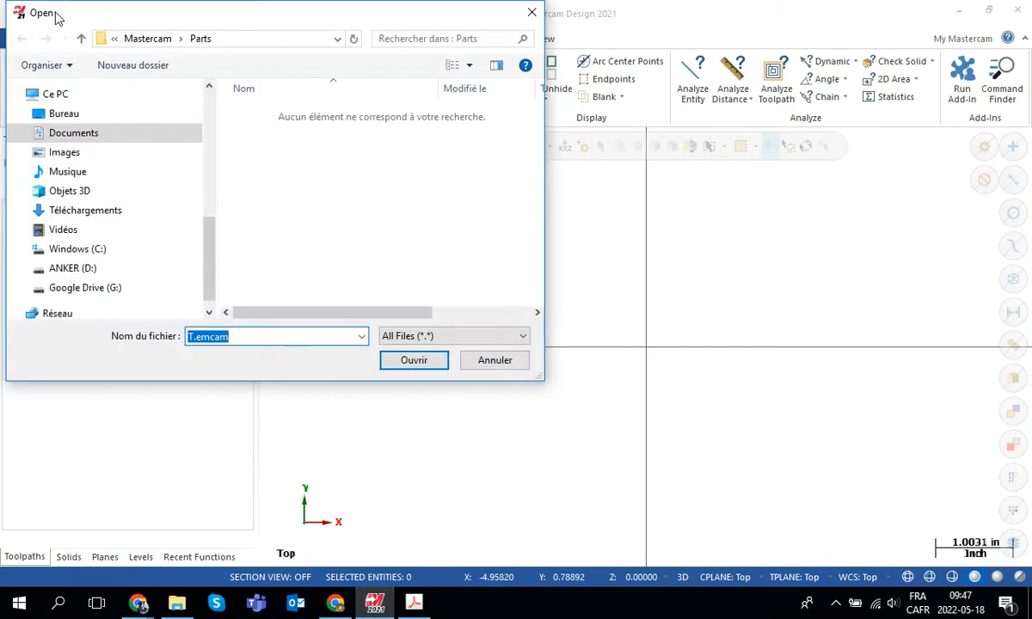
{"action": "scroll", "coordinate": [192, 92], "scroll_direction": "up", "scroll_amount": 4}
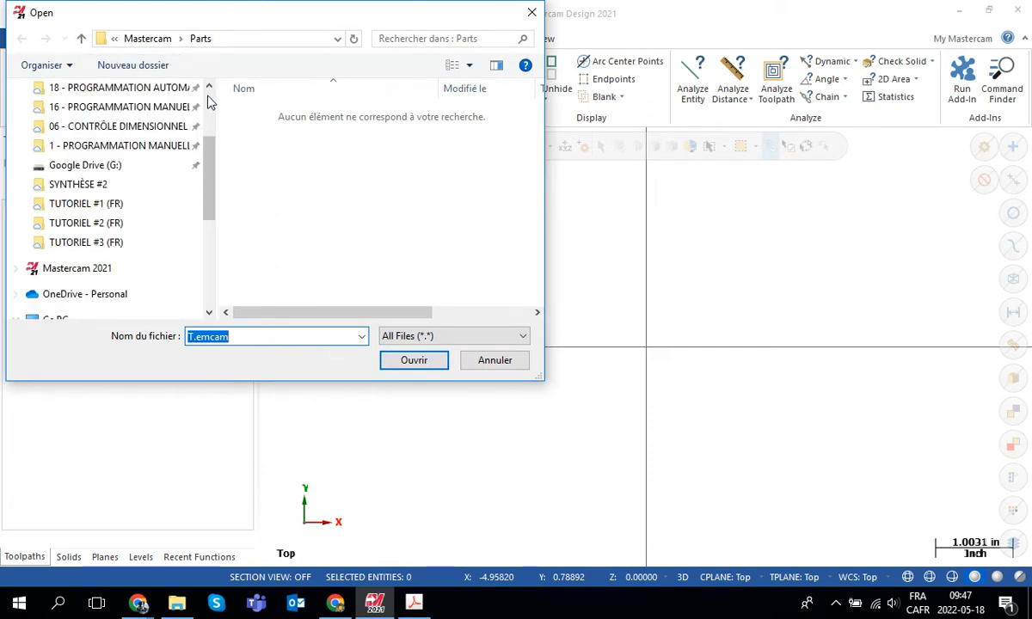
{"action": "left_click", "coordinate": [160, 89]}
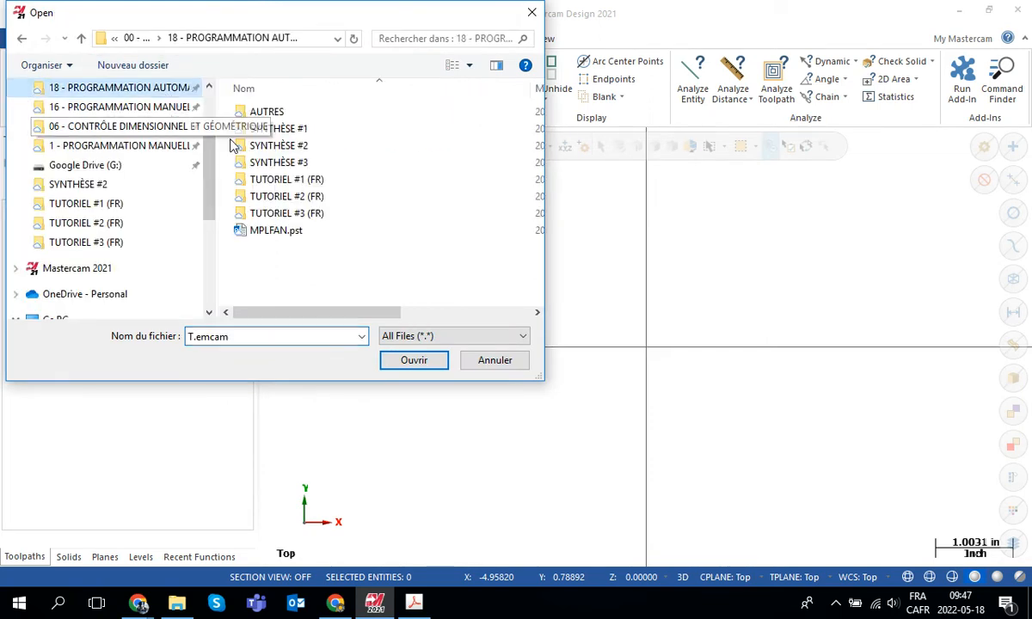
{"action": "double_click", "coordinate": [292, 215]}
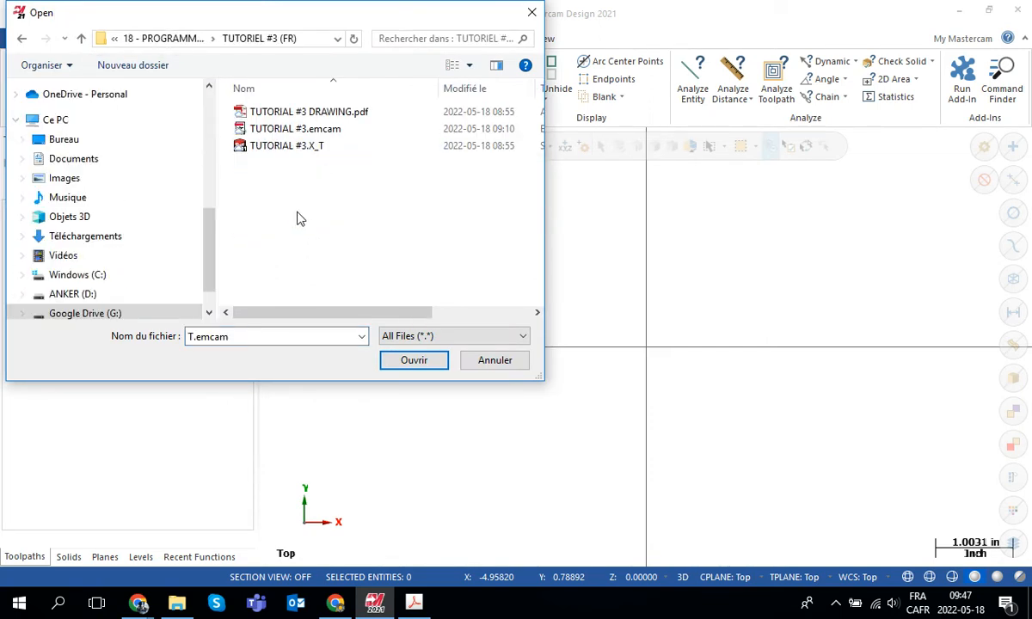
{"action": "left_click", "coordinate": [430, 338]}
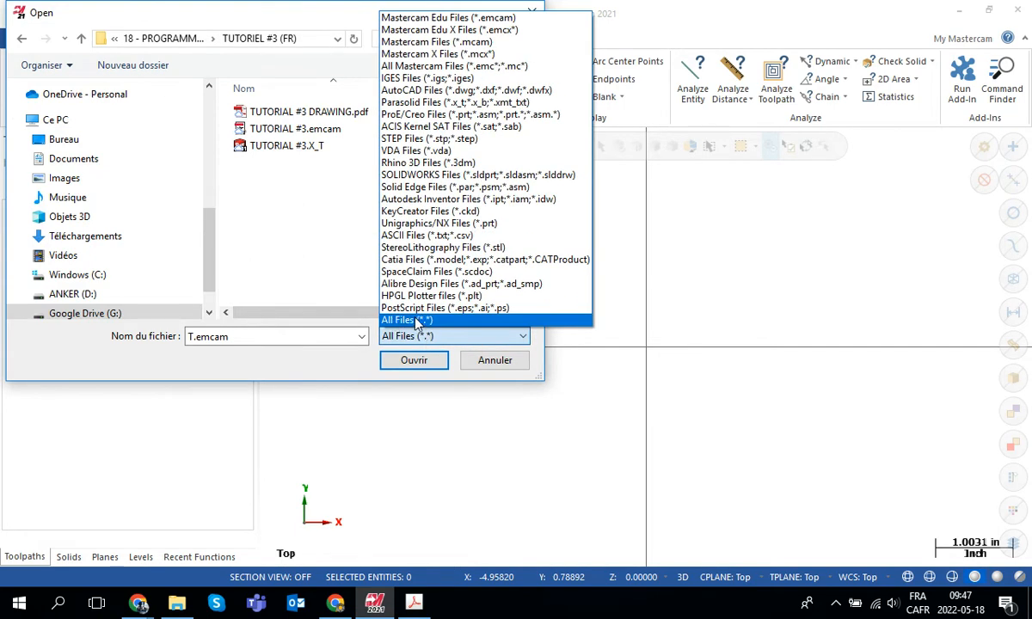
{"action": "left_click", "coordinate": [407, 321]}
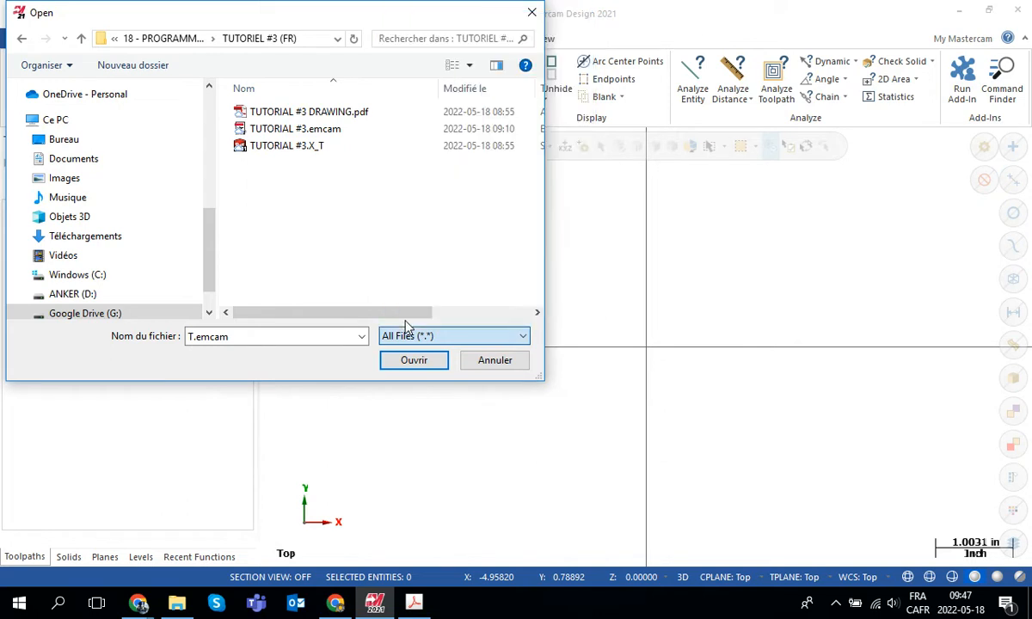
{"action": "left_click", "coordinate": [302, 148]}
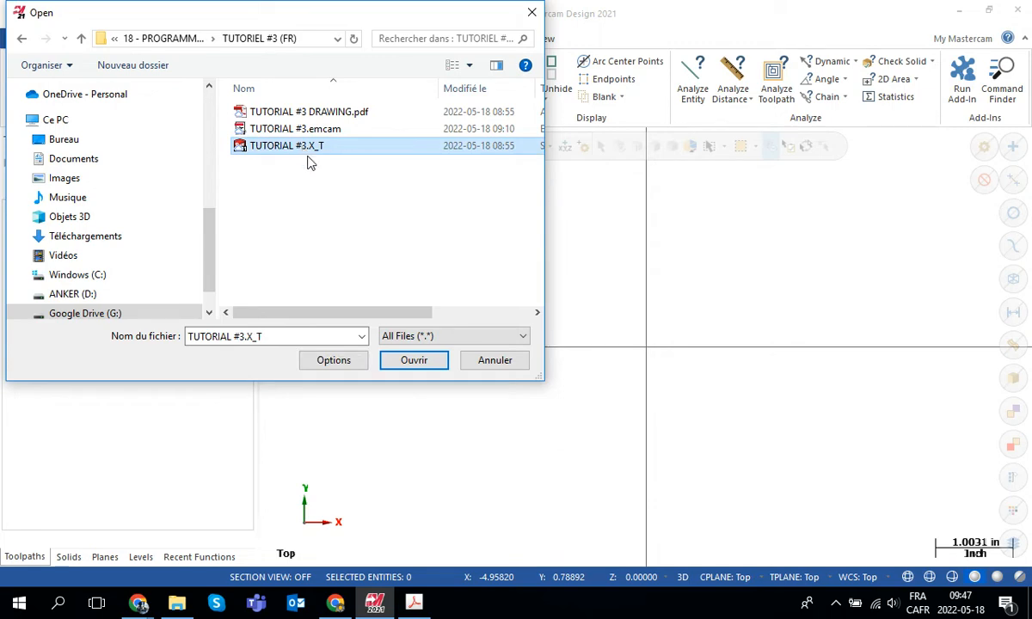
{"action": "left_click", "coordinate": [413, 359]}
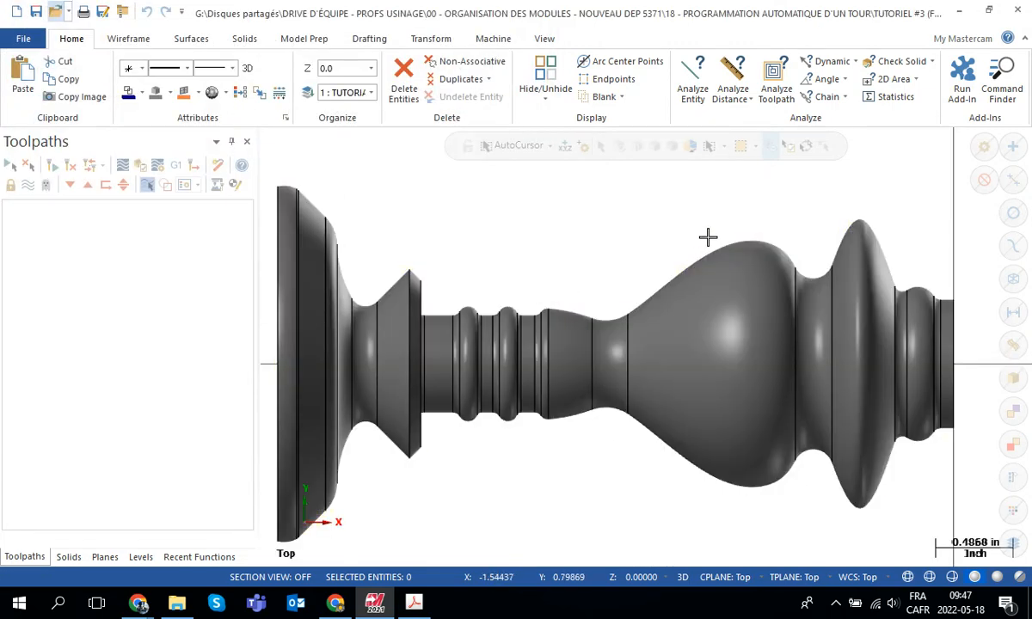
Step: Inspect the imported solid from an angle and restore the Top (WCS) view
{"action": "mouse_move", "coordinate": [706, 231]}
{"action": "middle_mouse_down"}
{"action": "mouse_move", "coordinate": [560, 258]}
{"action": "mouse_move", "coordinate": [431, 248]}
{"action": "mouse_move", "coordinate": [529, 282]}
{"action": "mouse_move", "coordinate": [648, 257]}
{"action": "mouse_move", "coordinate": [587, 209]}
{"action": "middle_mouse_up"}
{"action": "right_click", "coordinate": [569, 197]}
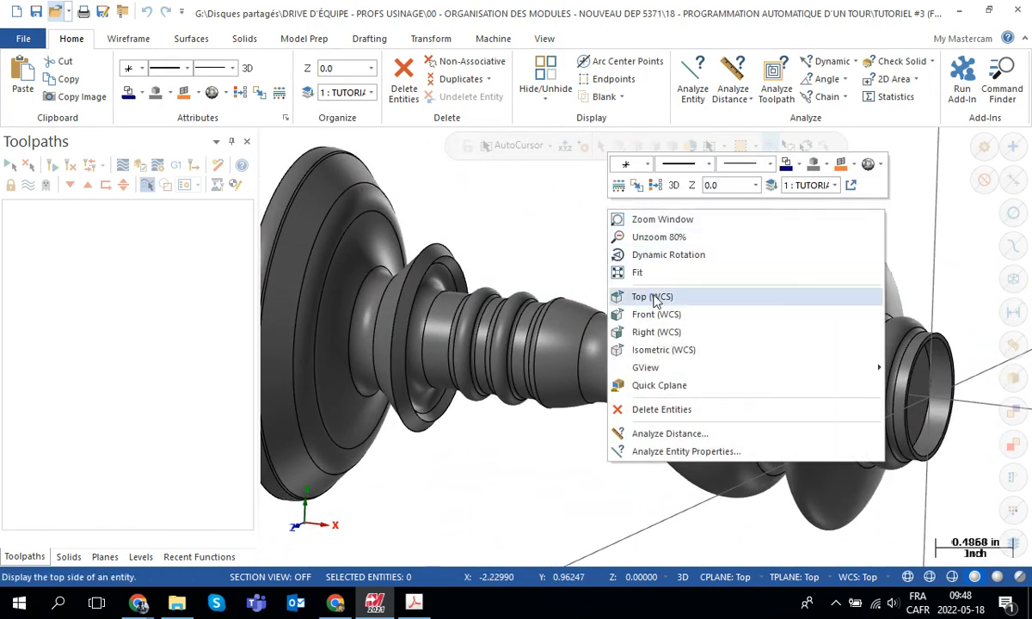
{"action": "left_click", "coordinate": [655, 298]}
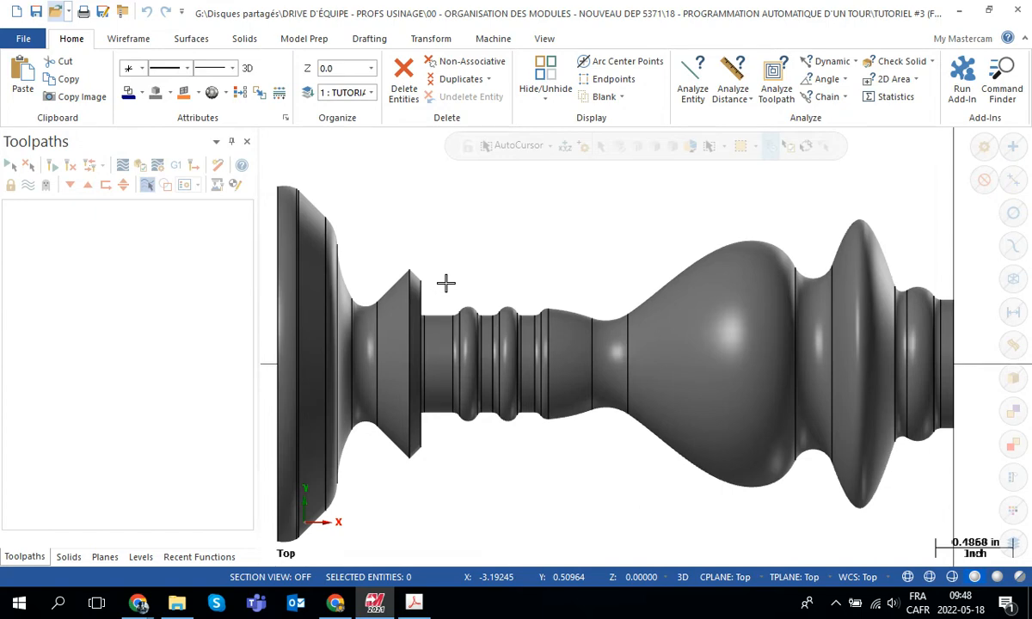
Step: Widen the Levels manager and create level 2 named TURN PROFILE as the active level
{"action": "left_click", "coordinate": [141, 557]}
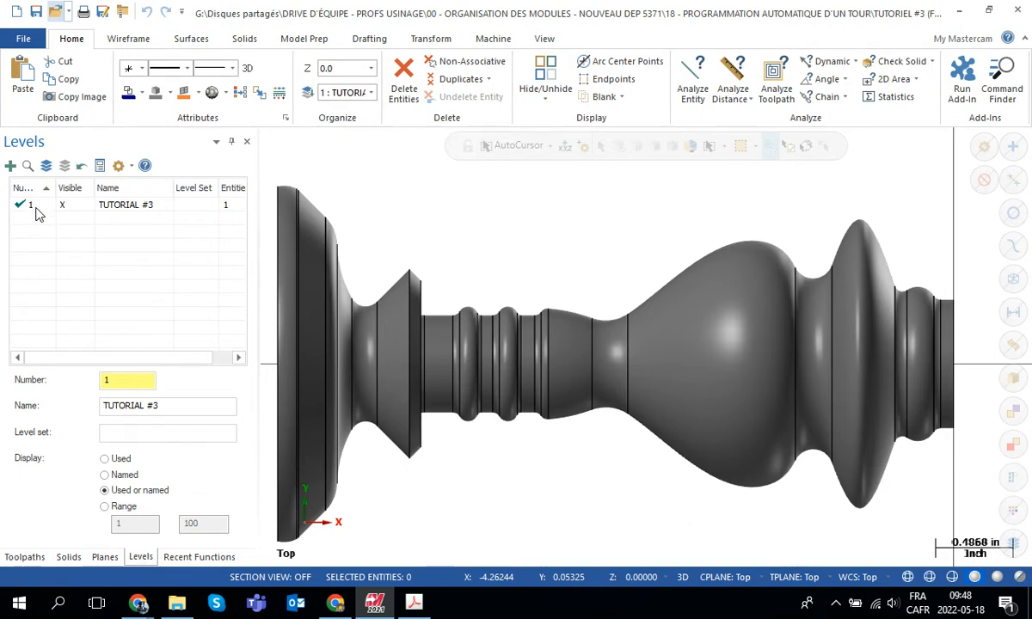
{"action": "left_click", "coordinate": [31, 209]}
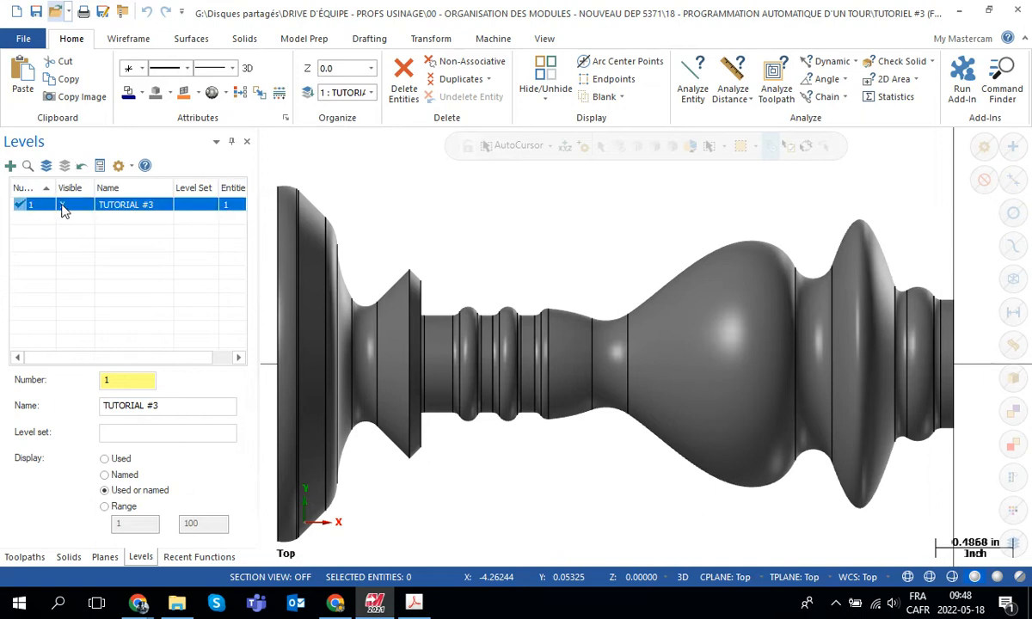
{"action": "left_click", "coordinate": [62, 207]}
{"action": "left_click_drag", "start_coordinate": [264, 183], "coordinate": [280, 184]}
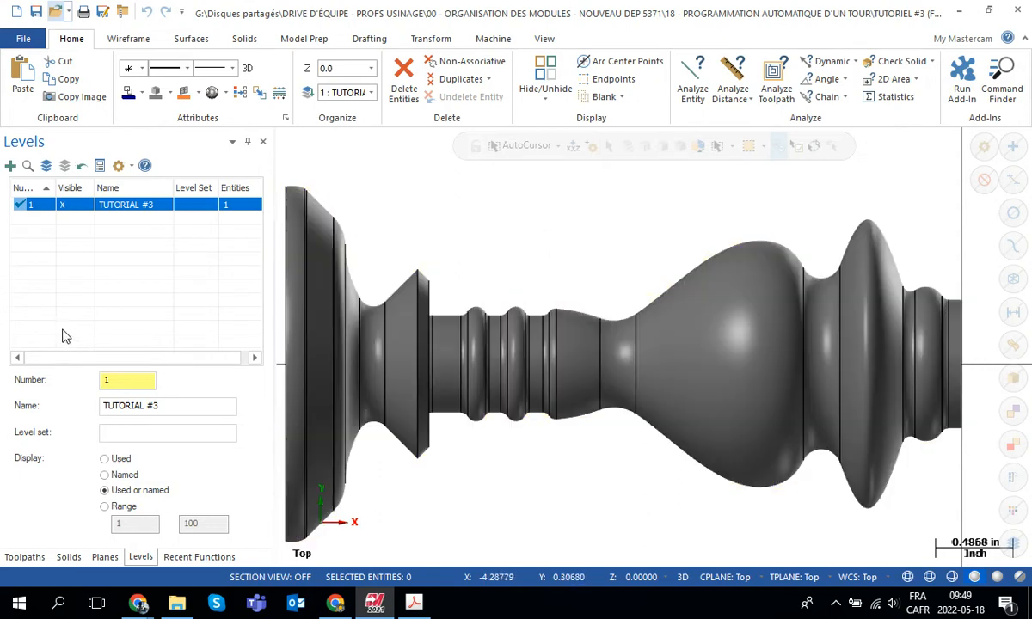
{"action": "left_click", "coordinate": [142, 379]}
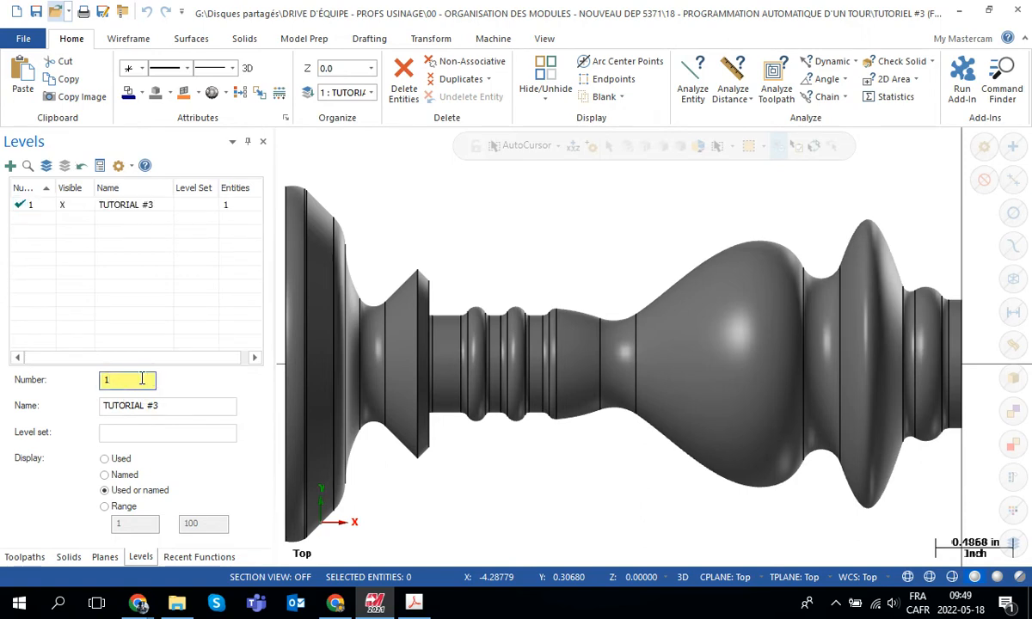
{"action": "type", "text": "2"}
{"action": "left_click", "coordinate": [146, 406]}
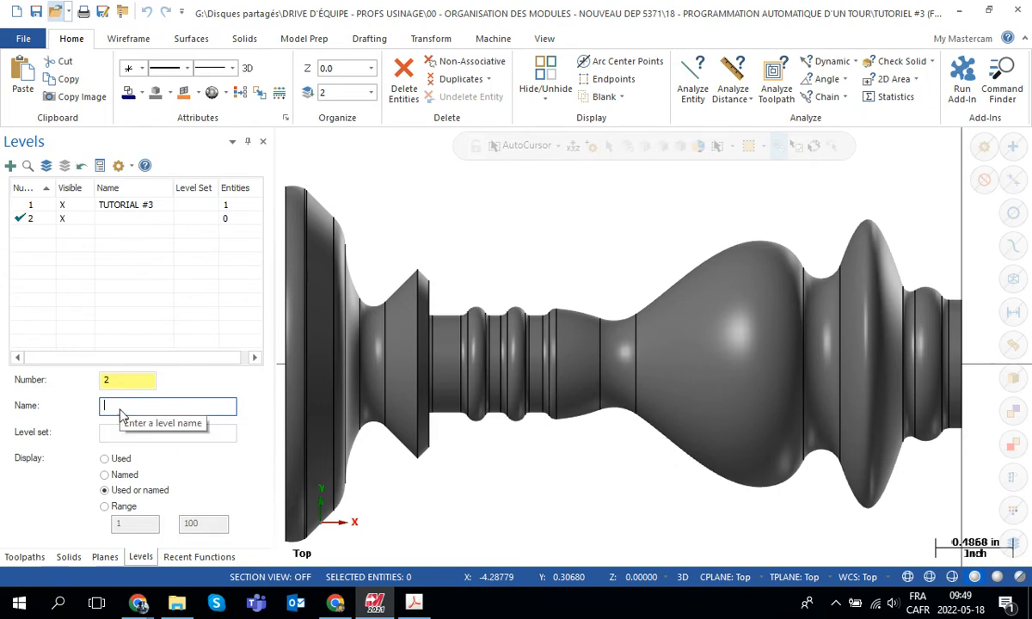
{"action": "type", "text": "TURN PROFILE"}
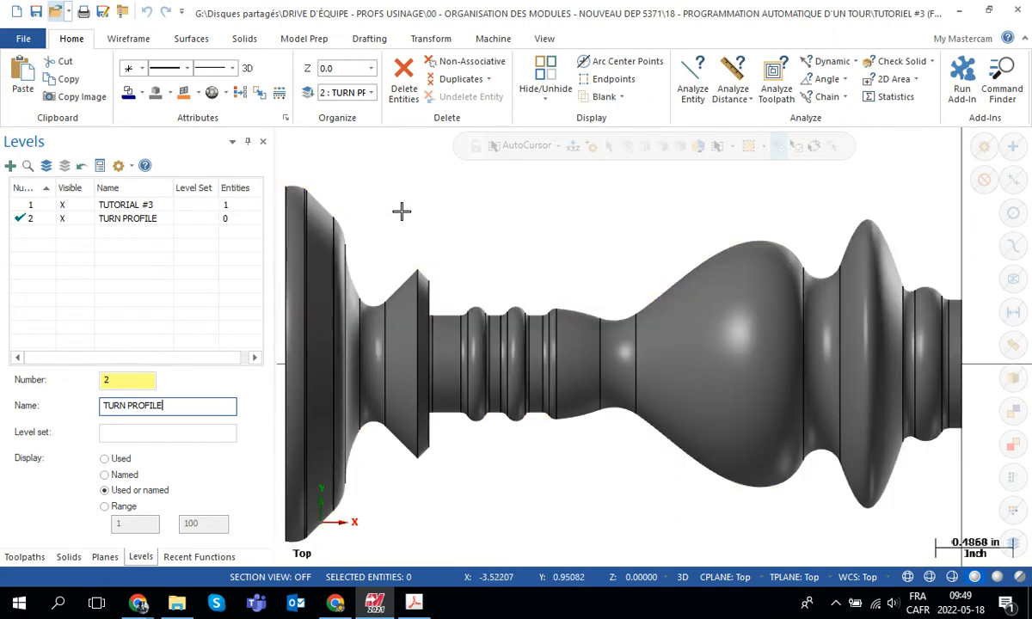
Step: Create a Turn Profile of the whole solid using the Spin method, a 0.001 tolerance and the upper profile
{"action": "left_click", "coordinate": [127, 40]}
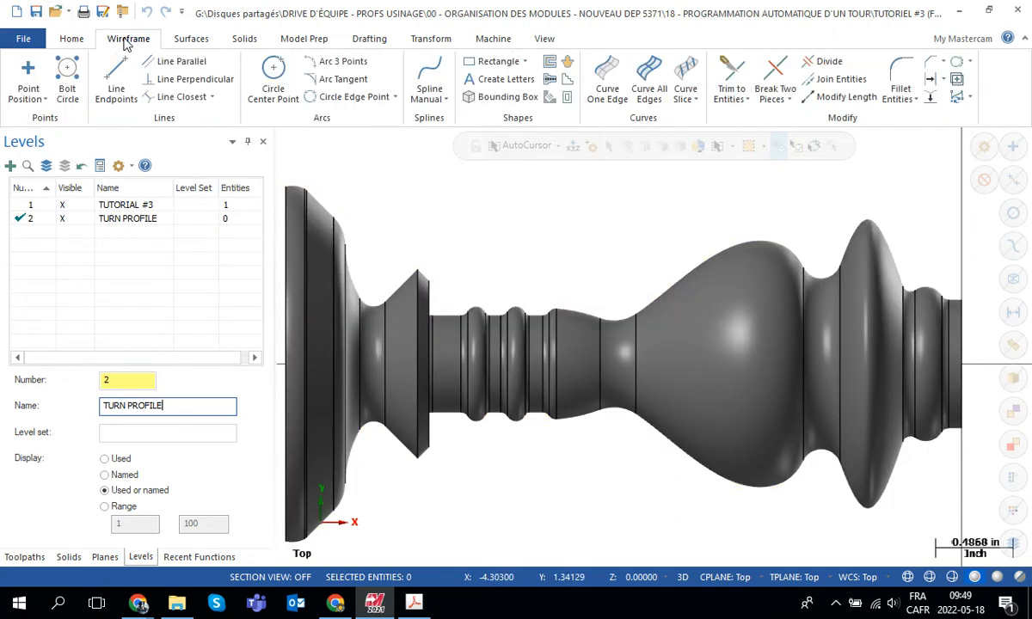
{"action": "left_click", "coordinate": [548, 82]}
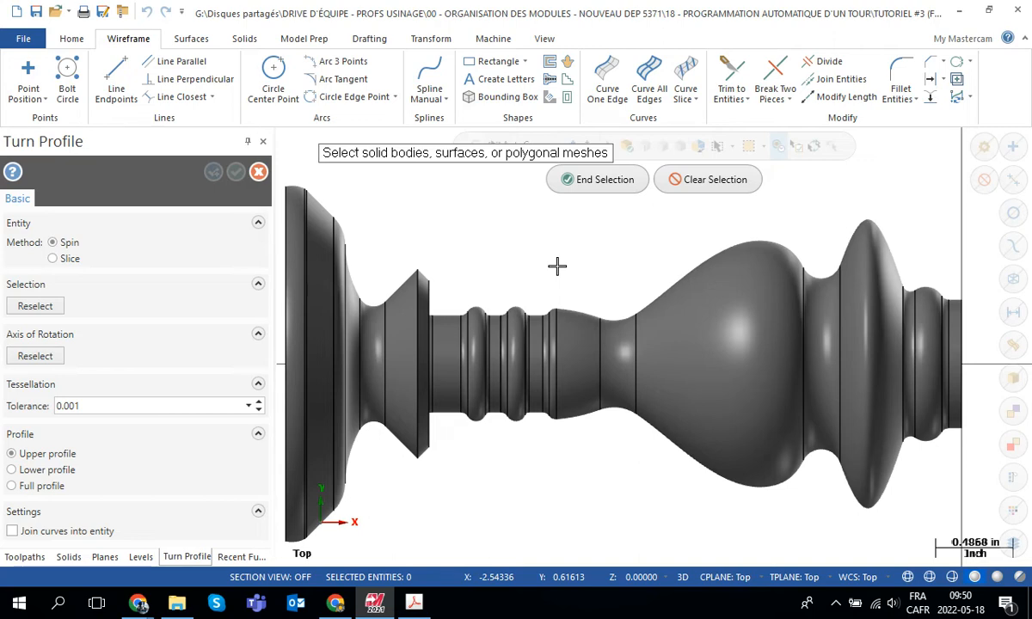
{"action": "key", "text": "ctrl+a"}
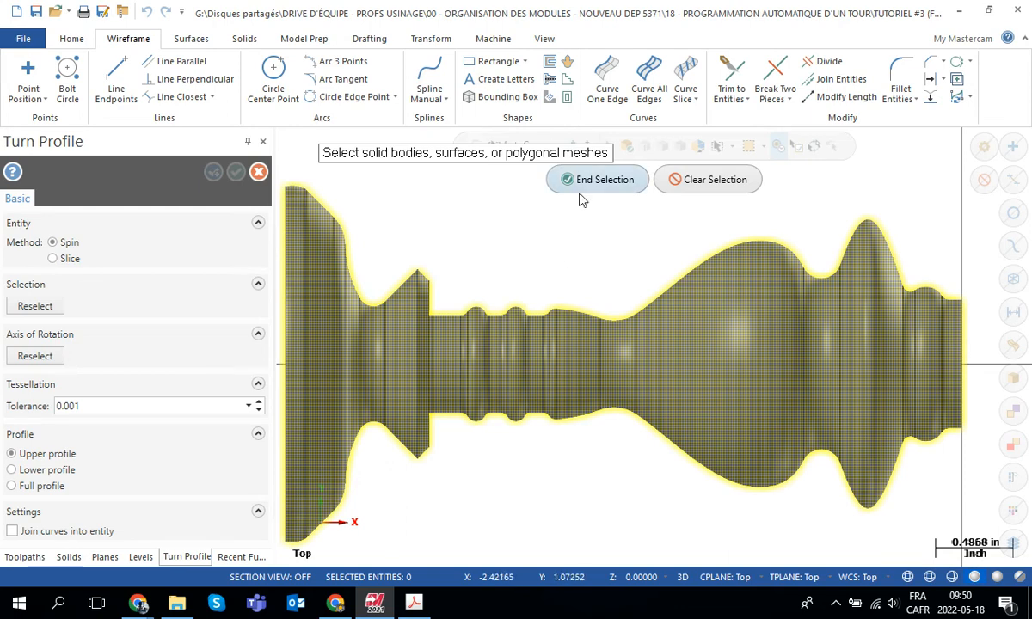
{"action": "left_click", "coordinate": [605, 181]}
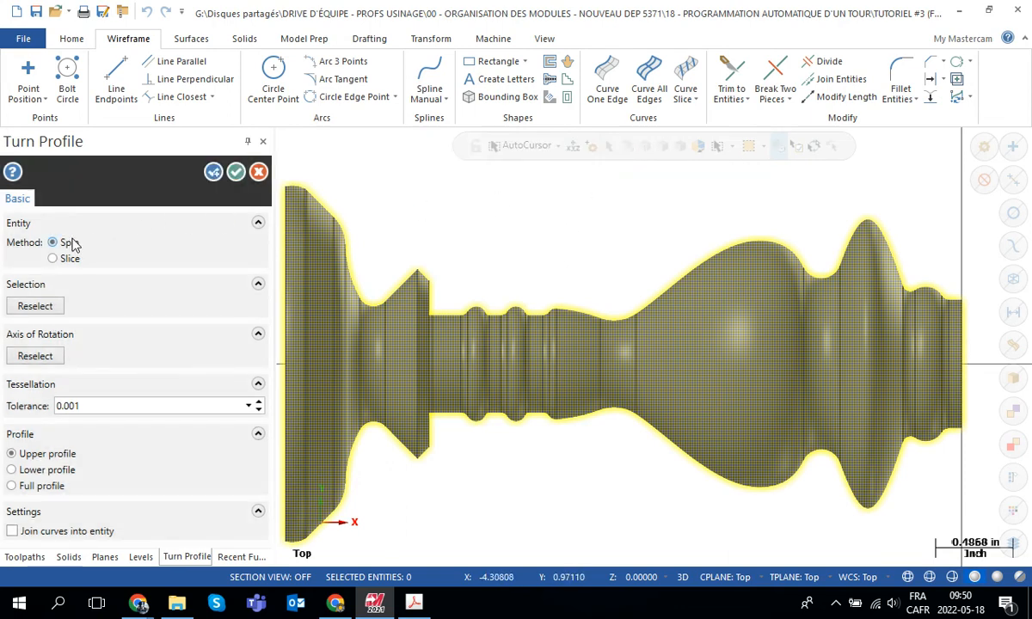
{"action": "left_click", "coordinate": [236, 173]}
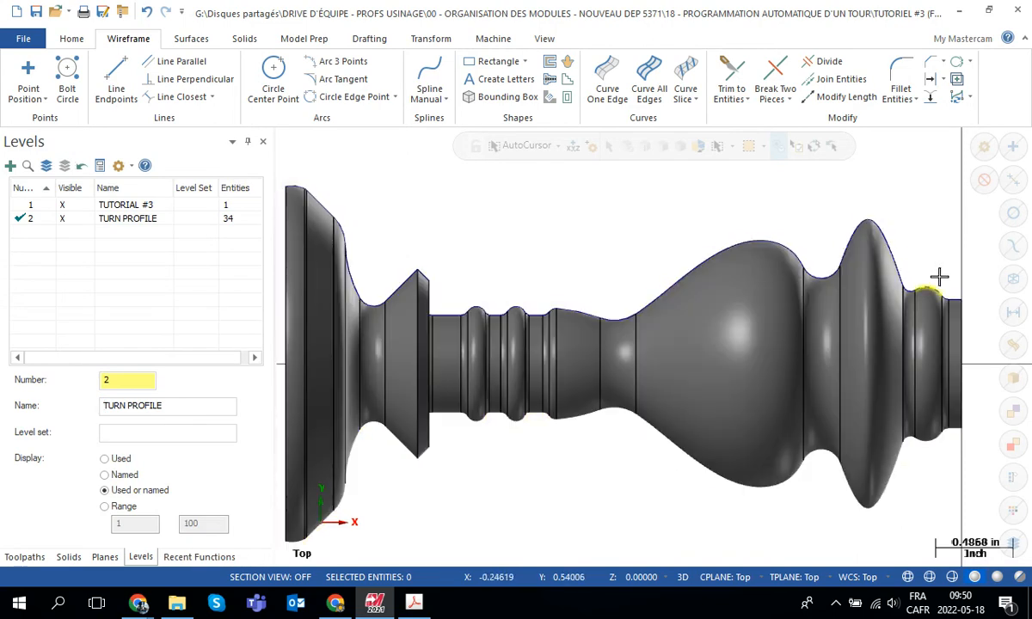
Step: Check the generated profile along the part and hide level 1, TUTORIAL #3, leaving only the profile wireframe displayed
{"action": "scroll", "coordinate": [971, 286], "scroll_direction": "up", "scroll_amount": 8}
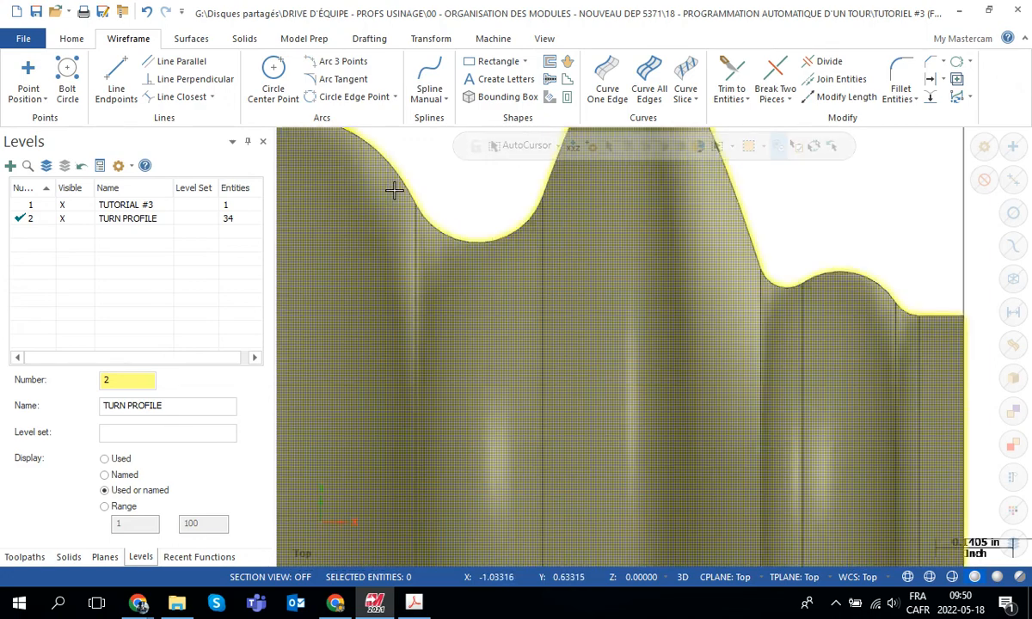
{"action": "scroll", "coordinate": [392, 194], "scroll_direction": "down", "scroll_amount": 2}
{"action": "scroll", "coordinate": [391, 196], "scroll_direction": "down", "scroll_amount": 5}
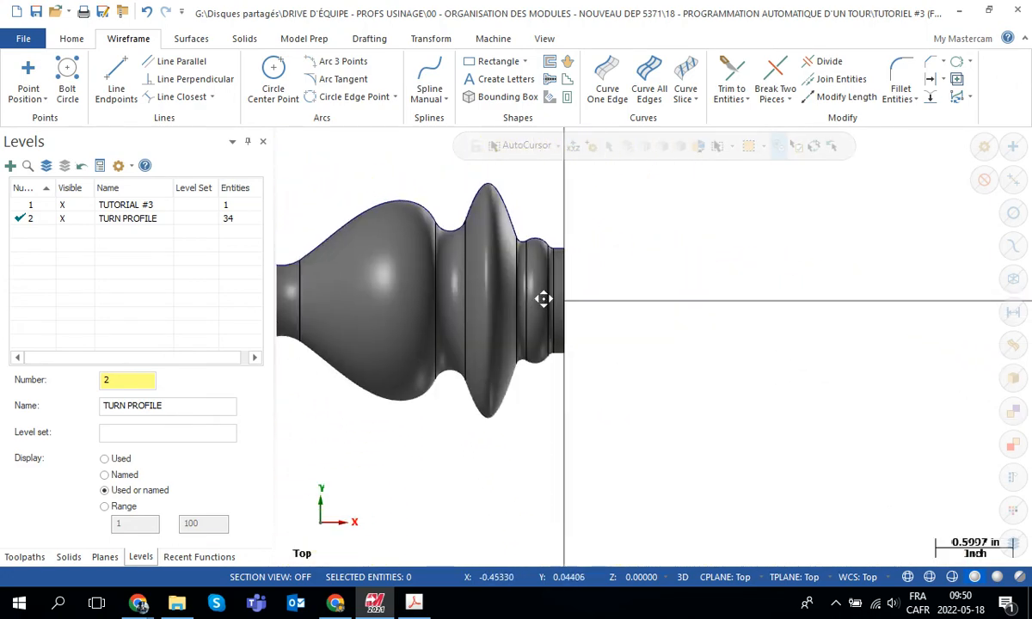
{"action": "middle_click_drag", "start_coordinate": [543, 299], "coordinate": [849, 327]}
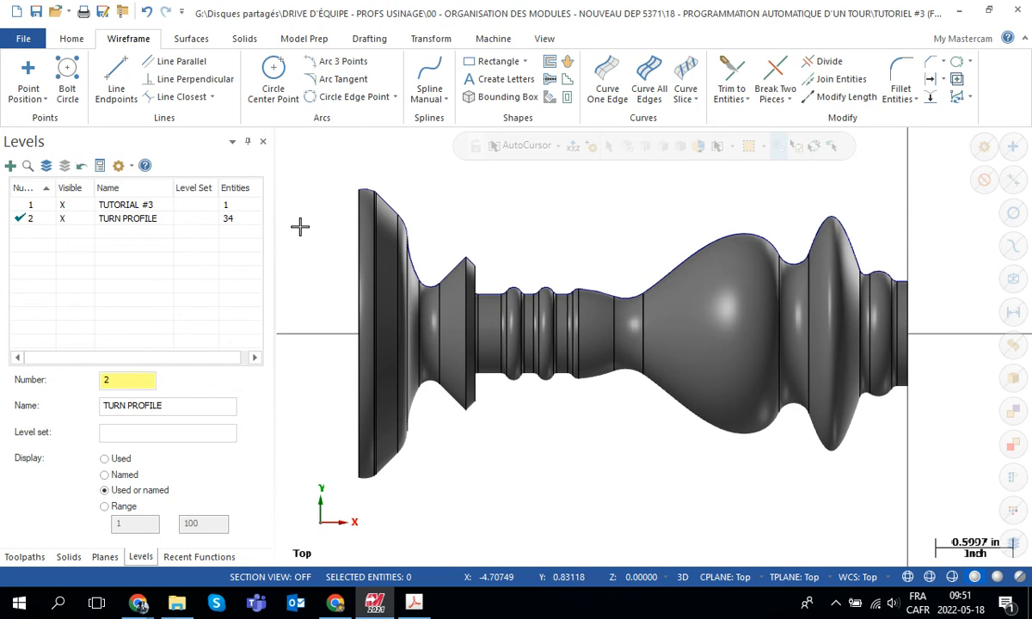
{"action": "left_click", "coordinate": [62, 209]}
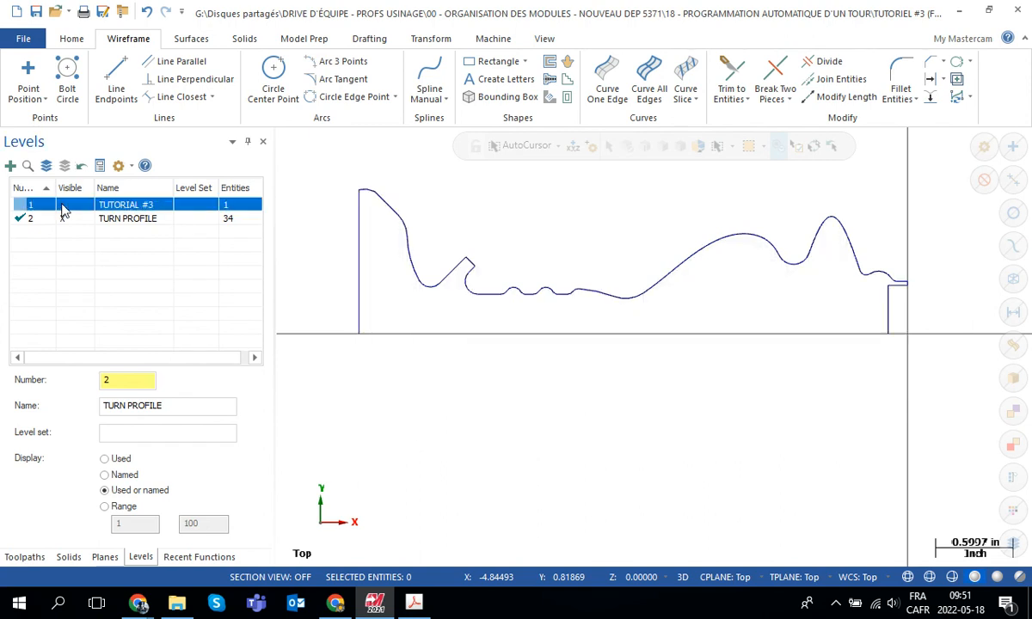
{"action": "left_click", "coordinate": [62, 207]}
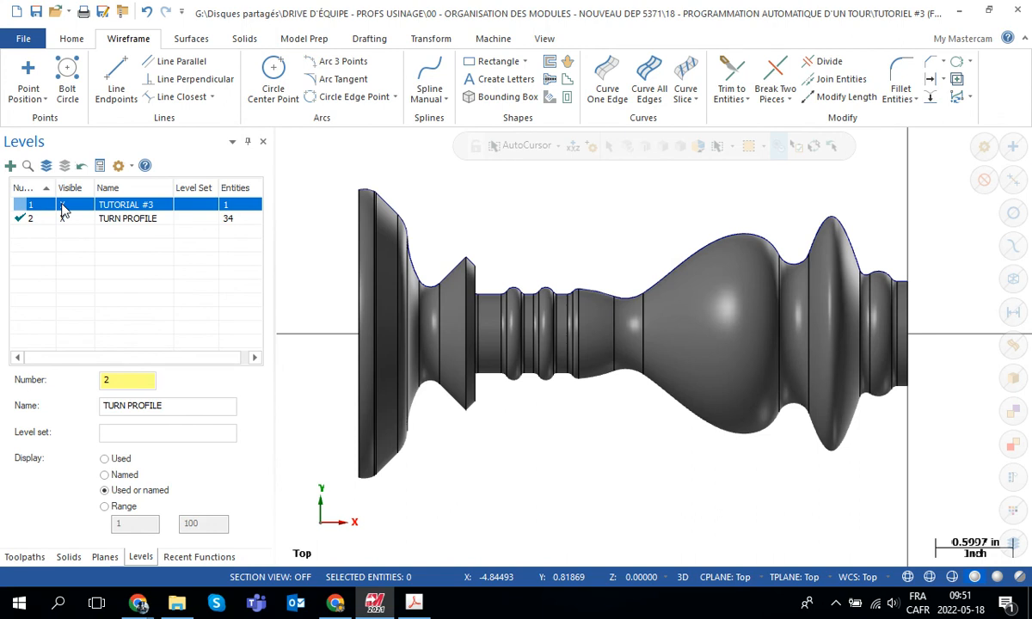
{"action": "left_click", "coordinate": [62, 208]}
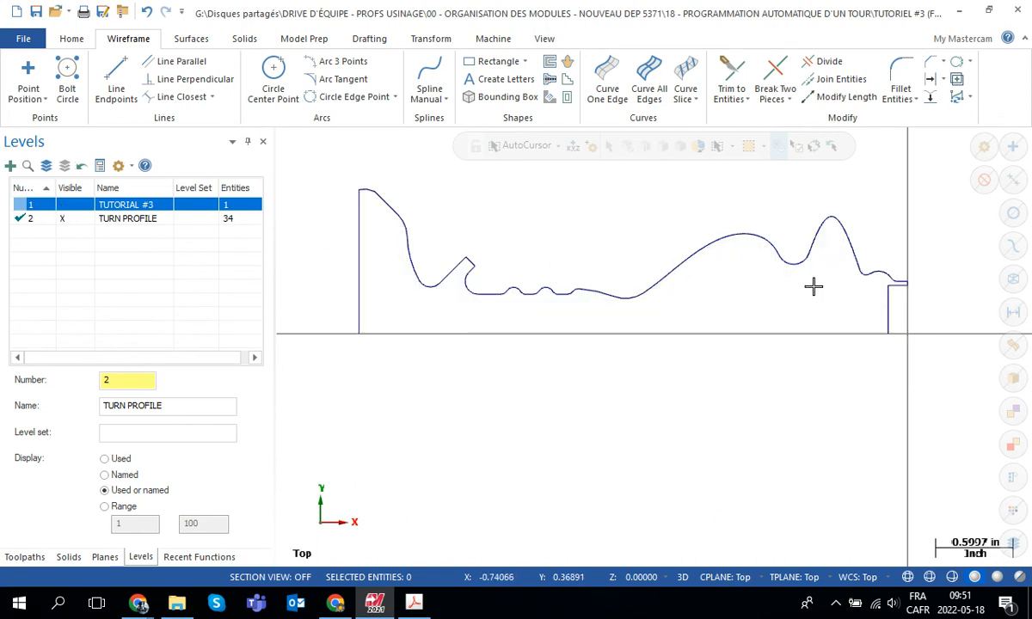
{"action": "scroll", "coordinate": [894, 265], "scroll_direction": "down", "scroll_amount": 2}
{"action": "scroll", "coordinate": [894, 264], "scroll_direction": "up", "scroll_amount": 2}
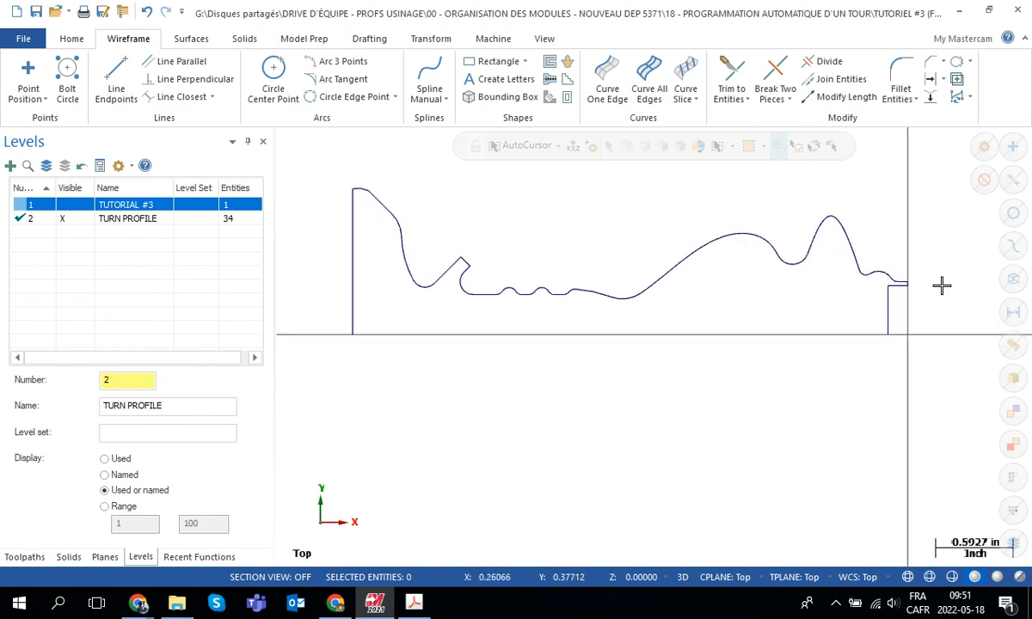